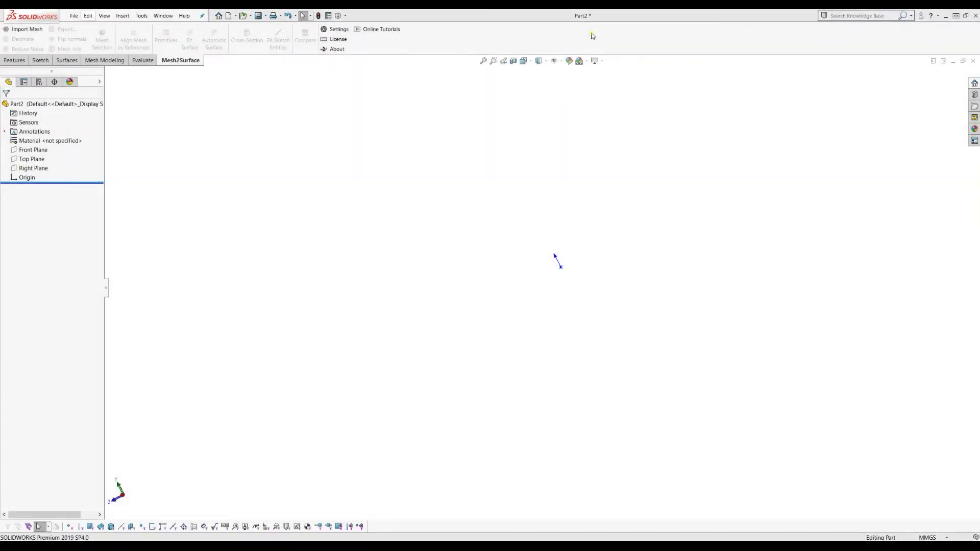
Step: Import the mesh file decimated.stl, reading its file units as Inches
click(21, 29)
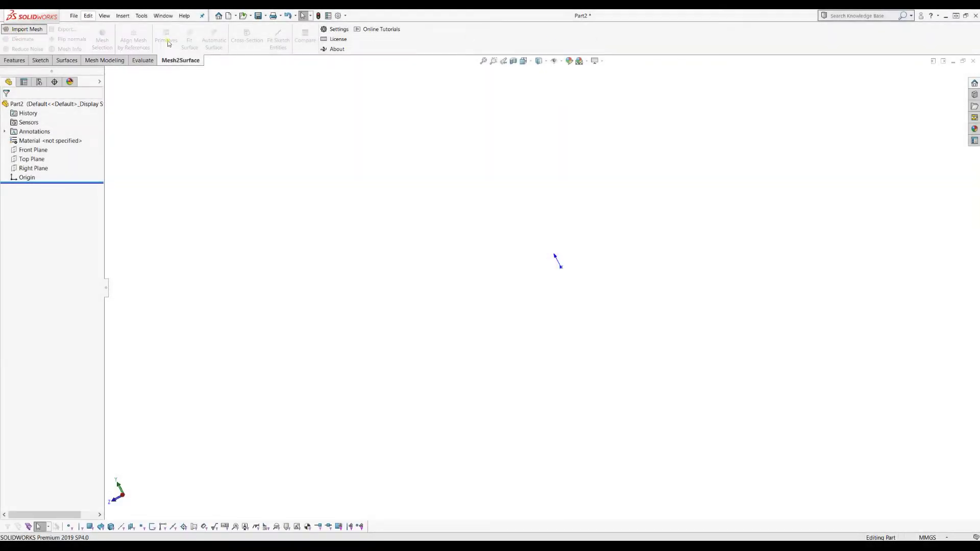
click(186, 80)
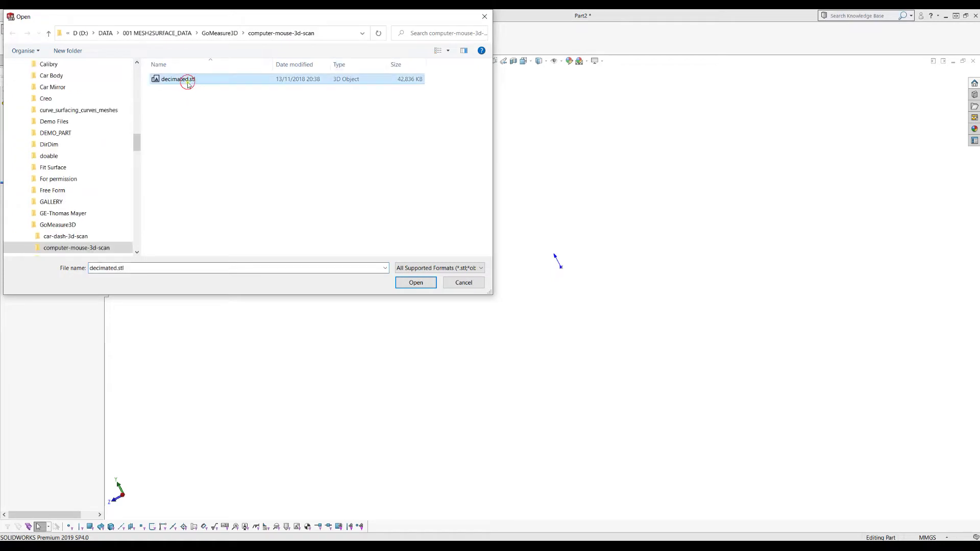
click(414, 280)
click(515, 259)
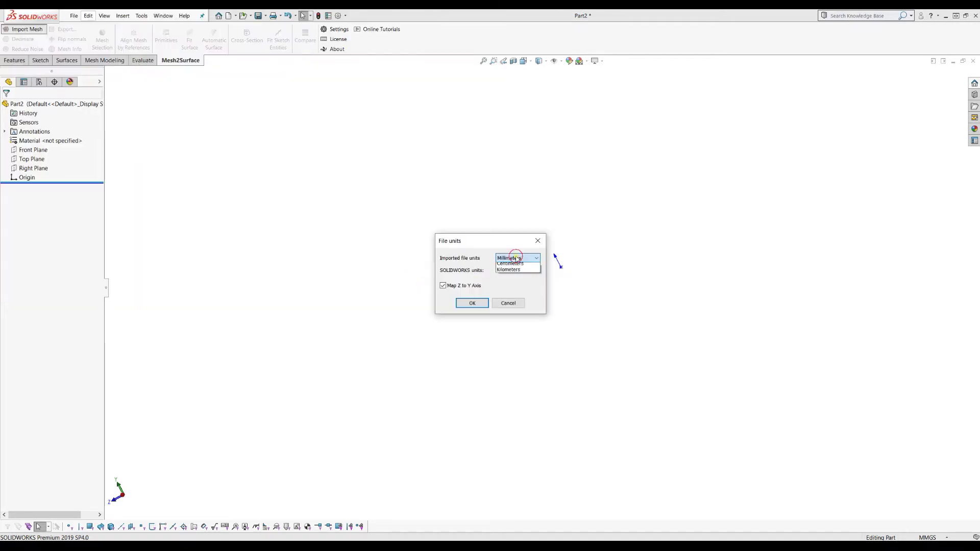
click(513, 272)
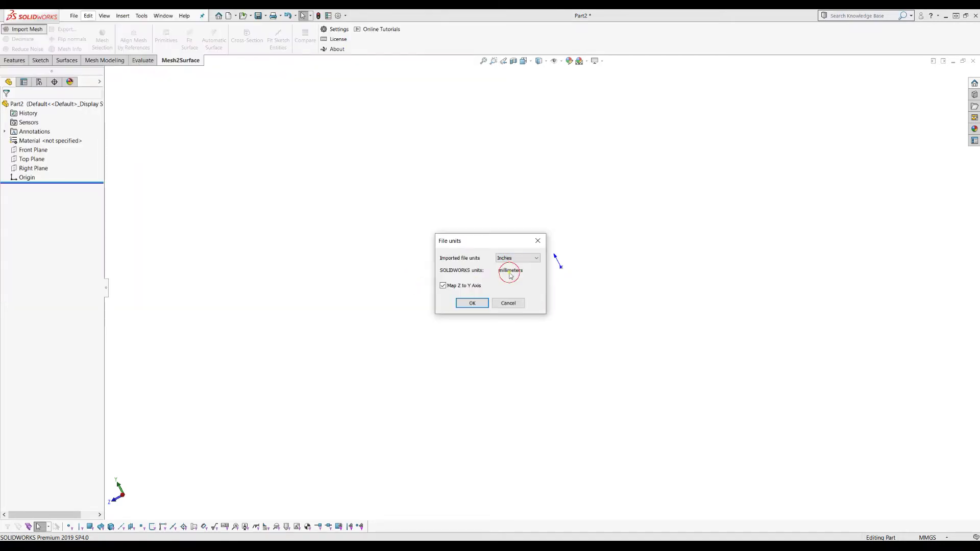
click(468, 303)
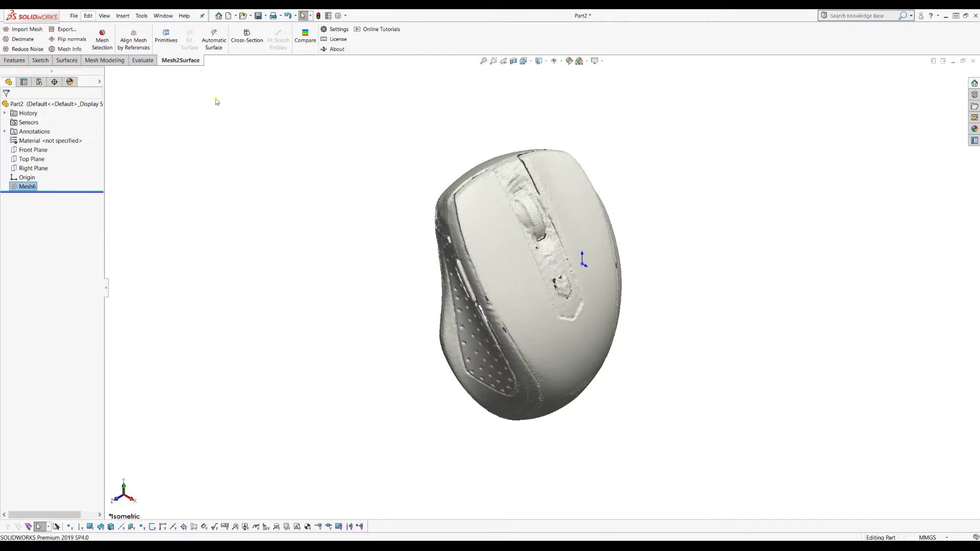
click(68, 49)
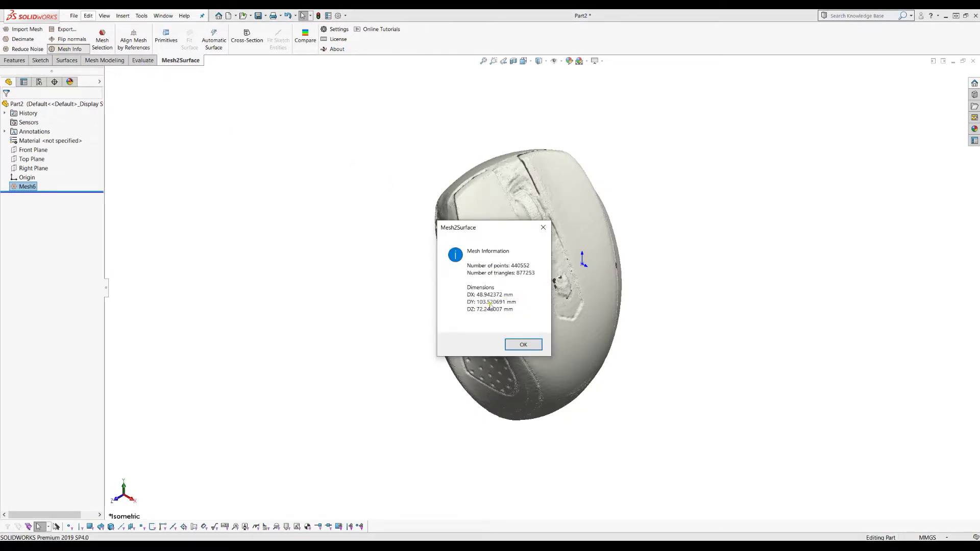
click(523, 345)
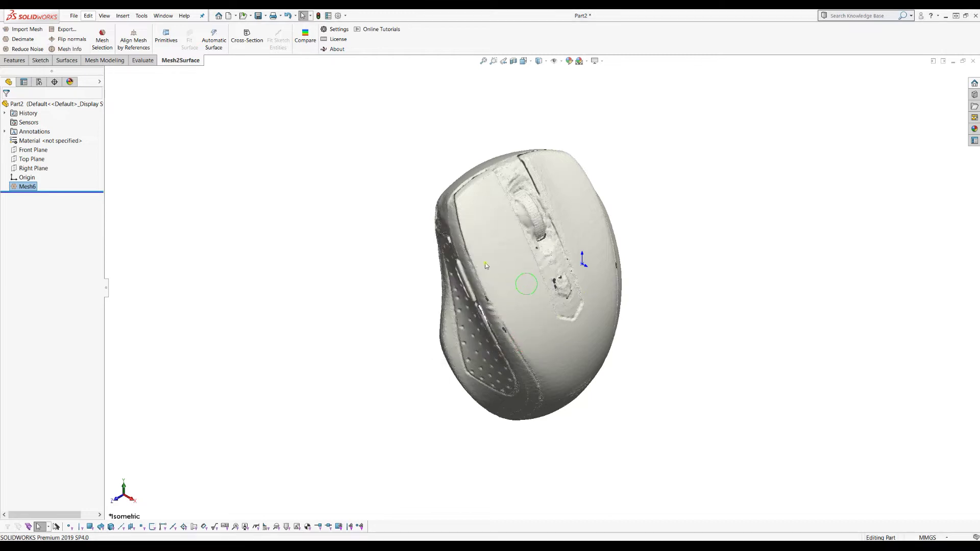
middle_drag(485, 262, 547, 325)
scroll(547, 326, down, 2)
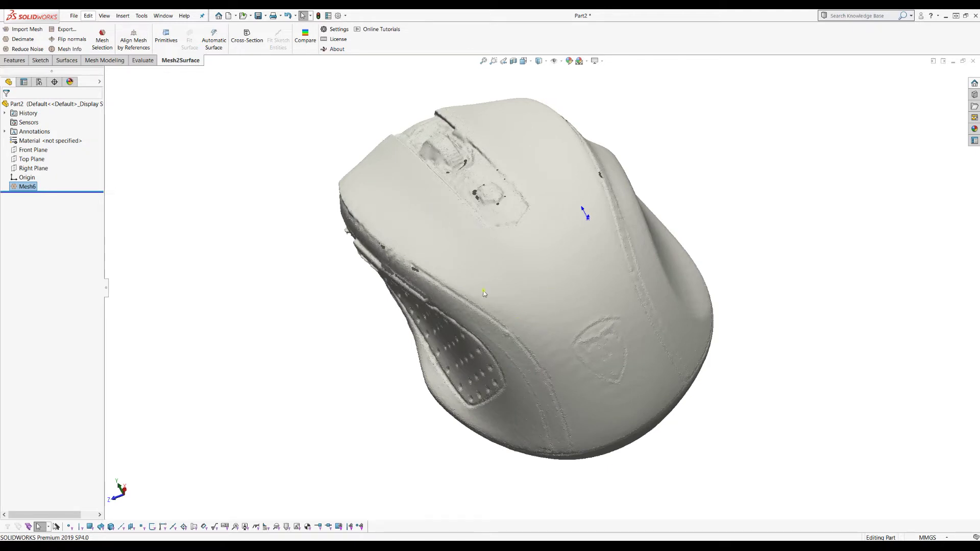
middle_drag(537, 276, 518, 302)
scroll(517, 301, down, 2)
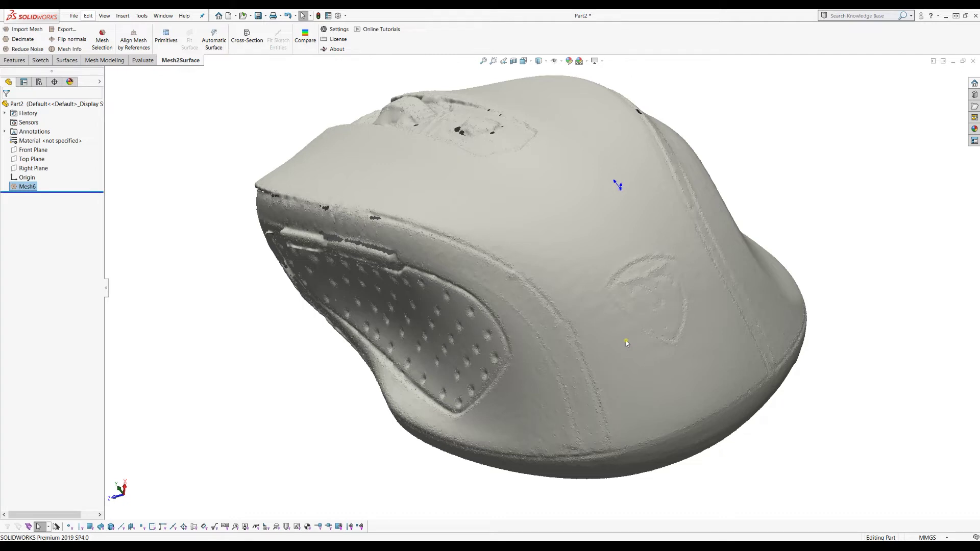
Step: Open Reduce Noise and preview default smoothing on the whole mouse, inspecting the dotted grip panel
click(16, 49)
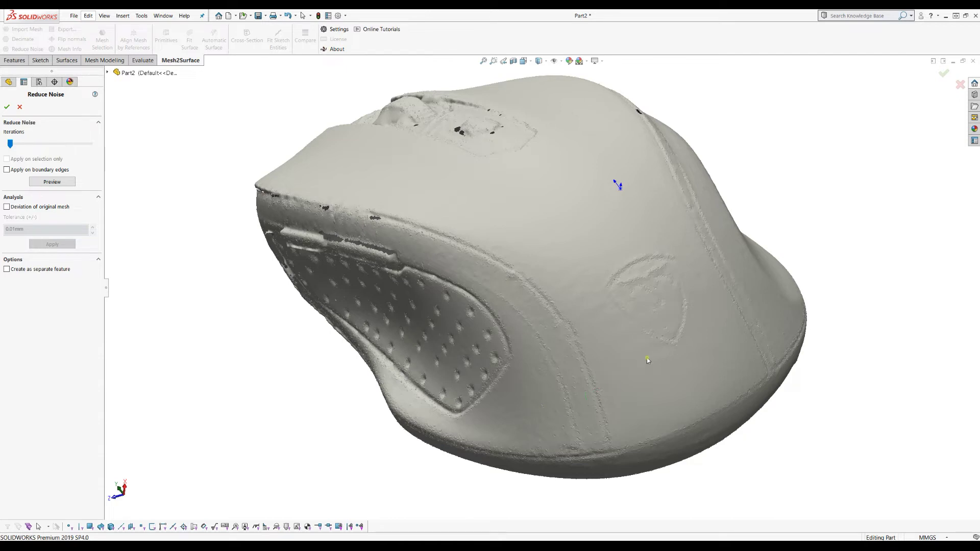
middle_drag(647, 358, 657, 346)
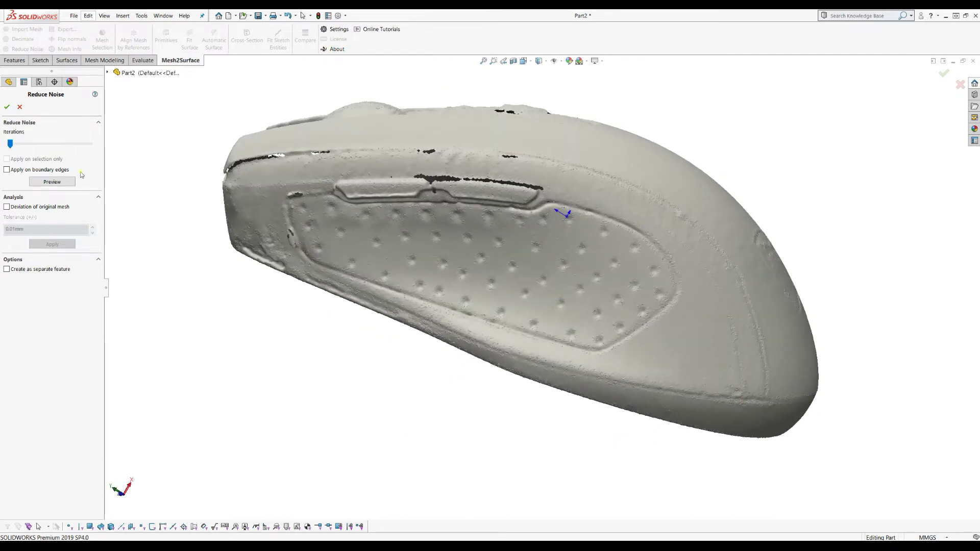
click(42, 182)
middle_drag(429, 255, 423, 255)
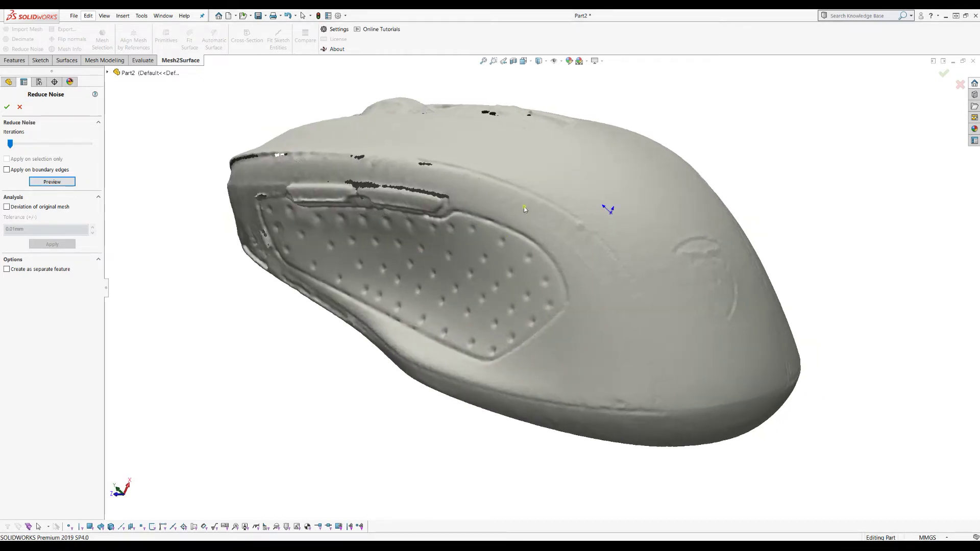
scroll(524, 206, down, 2)
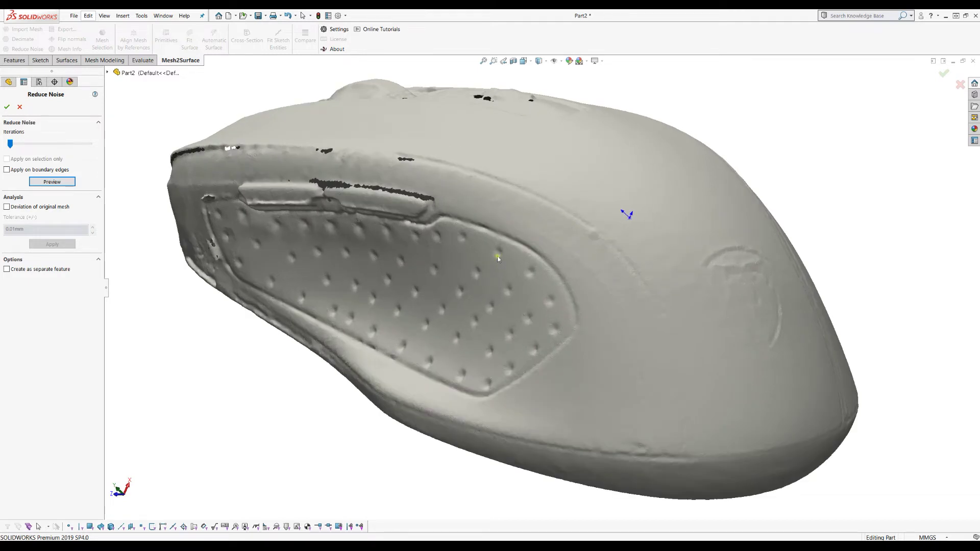
scroll(405, 158, down, 3)
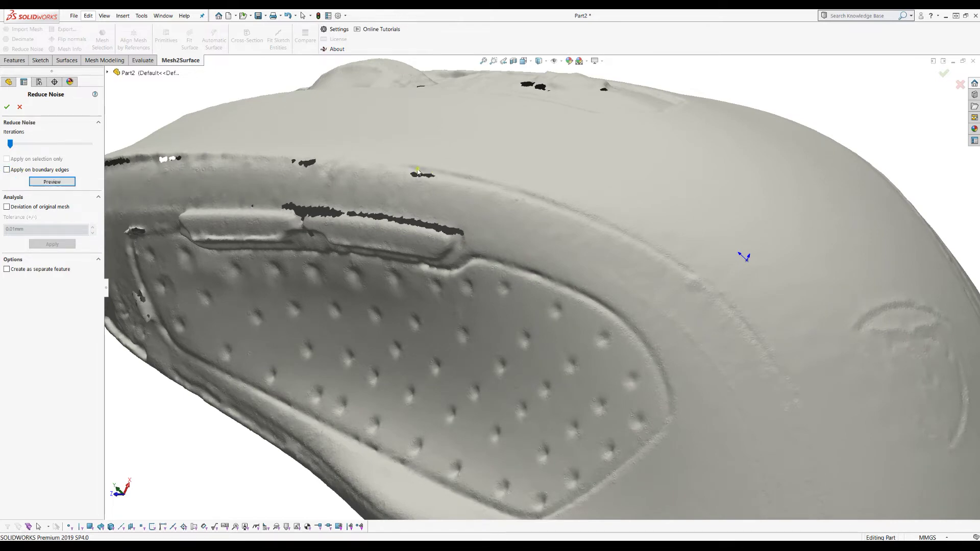
scroll(419, 170, down, 1)
scroll(458, 196, down, 1)
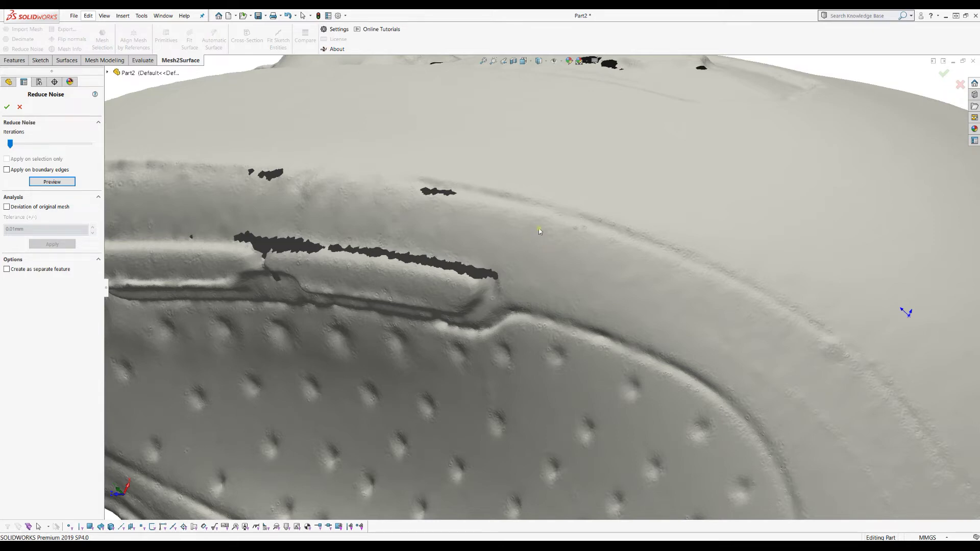
Step: Enable Apply on boundary edges and re-preview the smoothing, viewing the mouse top
click(13, 171)
click(51, 183)
scroll(455, 192, up, 3)
scroll(415, 177, up, 4)
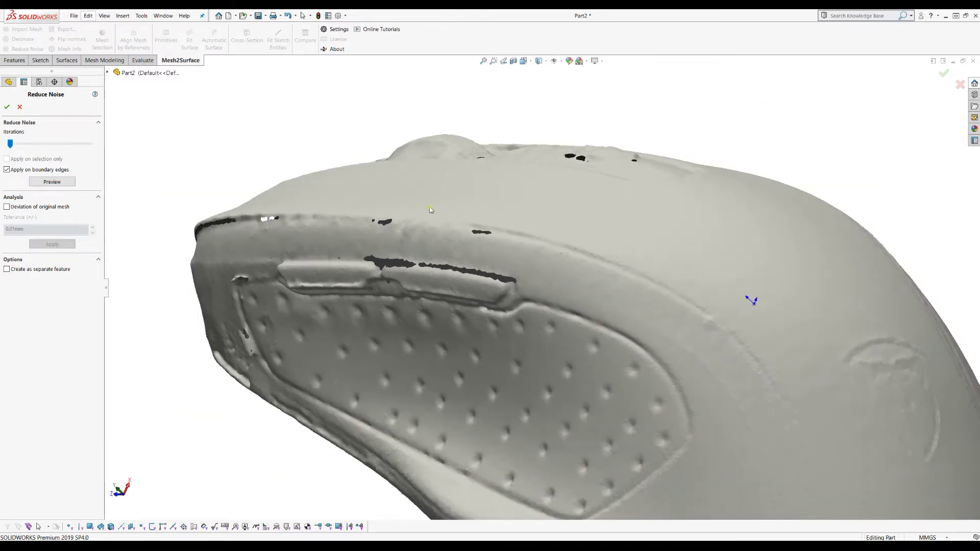
middle_drag(419, 229, 418, 237)
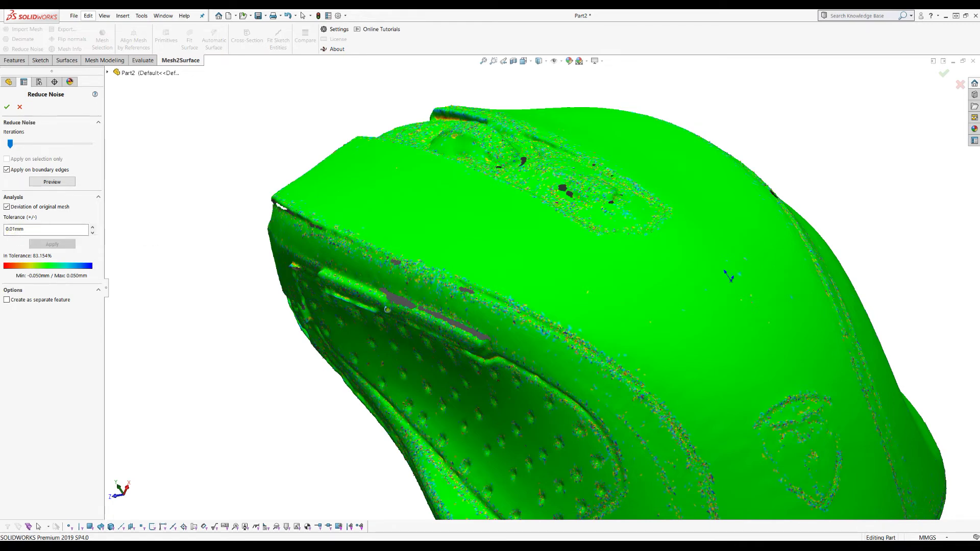
middle_drag(729, 276, 734, 259)
middle_drag(386, 324, 485, 290)
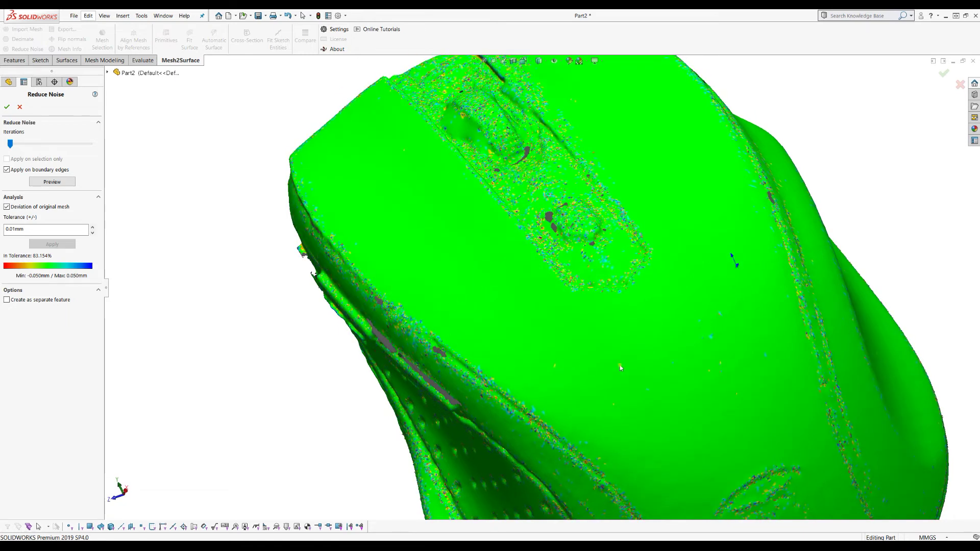
middle_drag(714, 299, 717, 282)
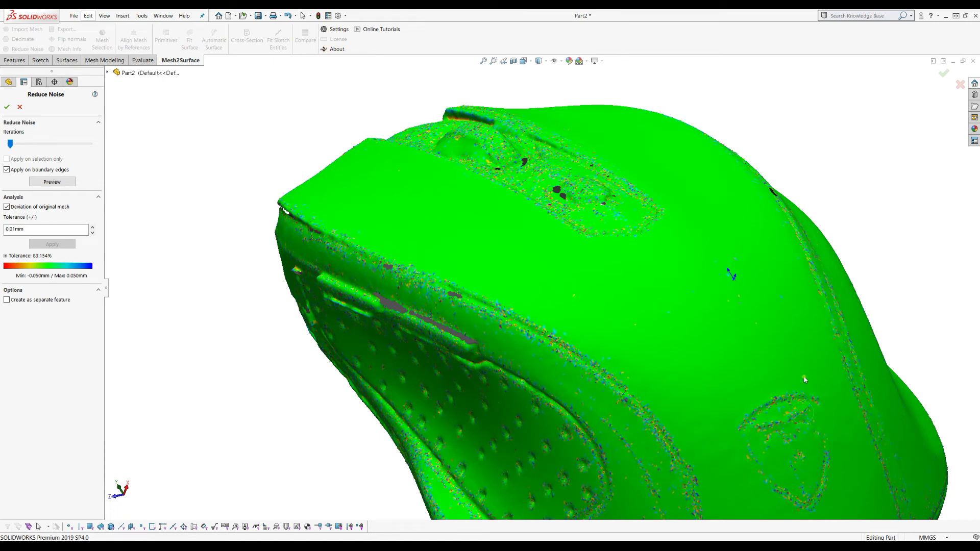
middle_drag(805, 380, 636, 346)
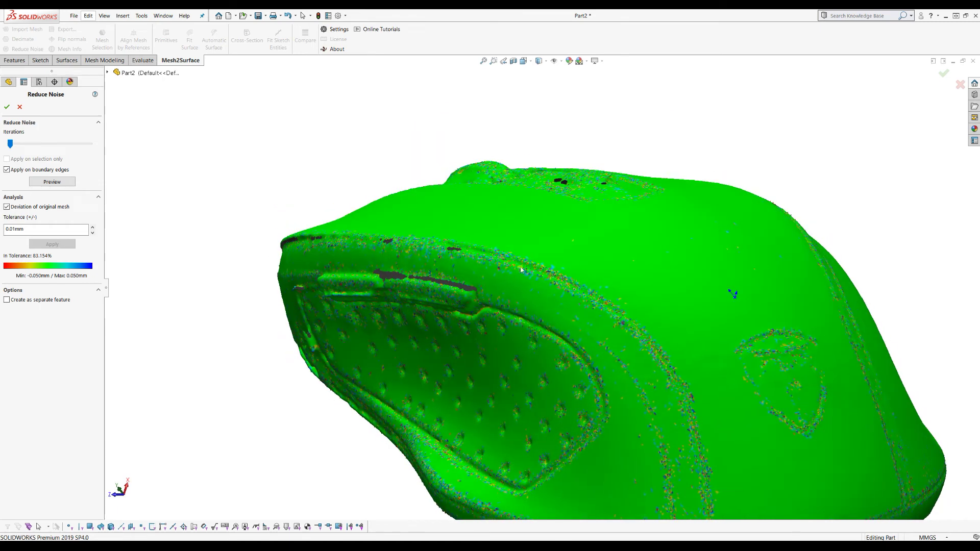
Step: Raise Iterations to about a third, preview, and check the deviation map (83.154% within tolerance)
click(8, 207)
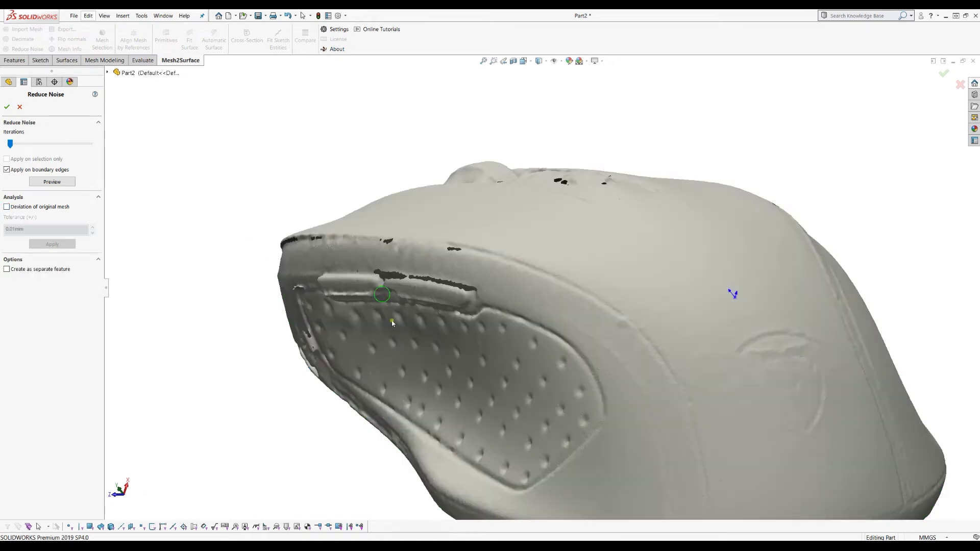
middle_drag(392, 322, 445, 388)
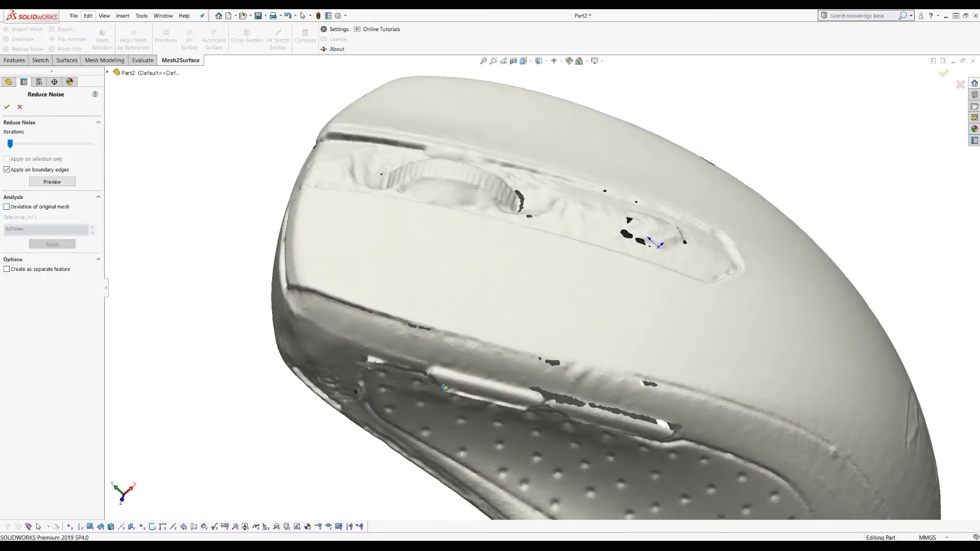
drag(11, 143, 45, 144)
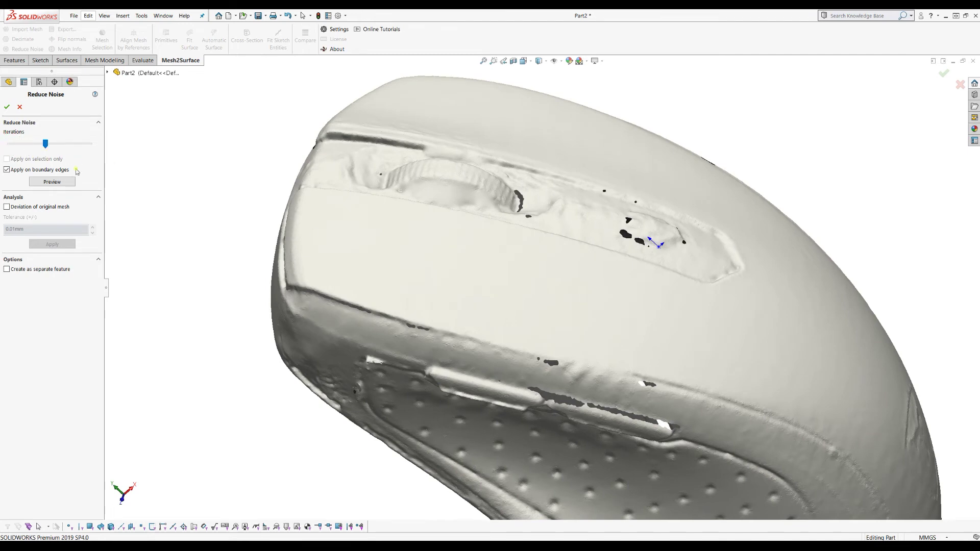
click(52, 182)
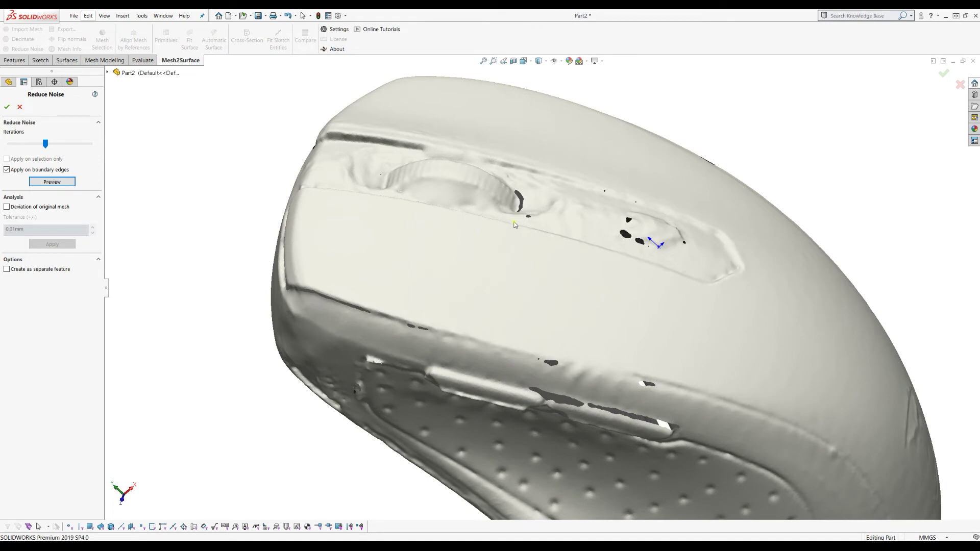
click(50, 208)
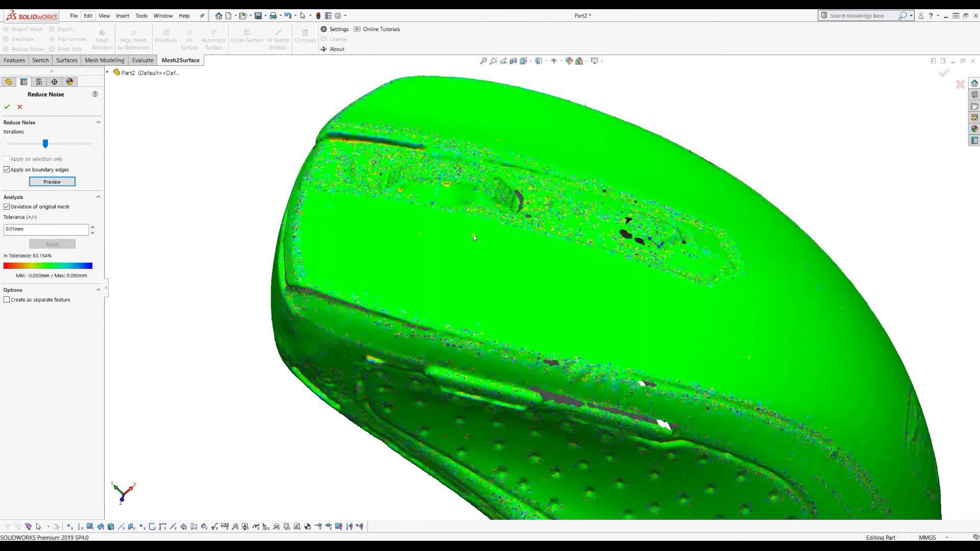
middle_drag(449, 234, 312, 231)
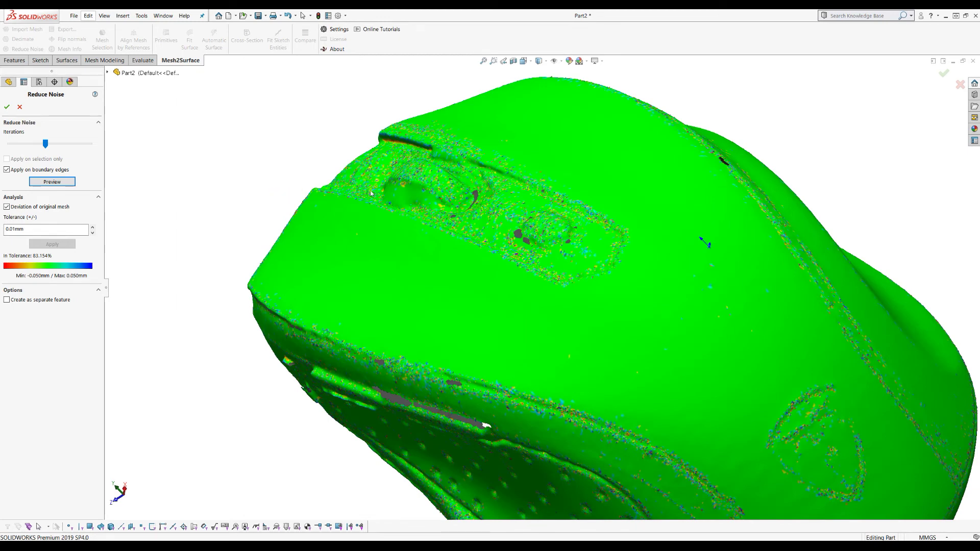
Step: Accept the whole-mesh noise reduction but decline replacing the mesh
click(7, 106)
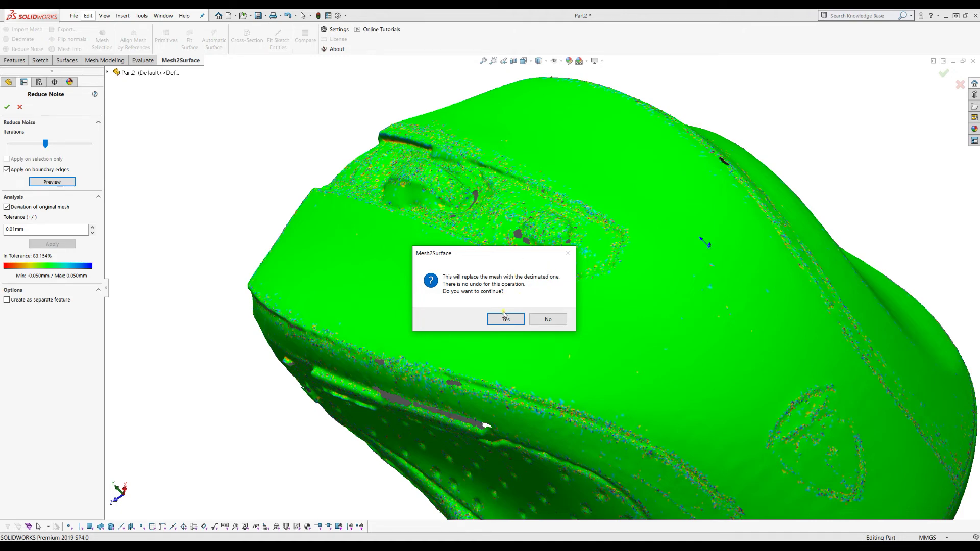
click(558, 322)
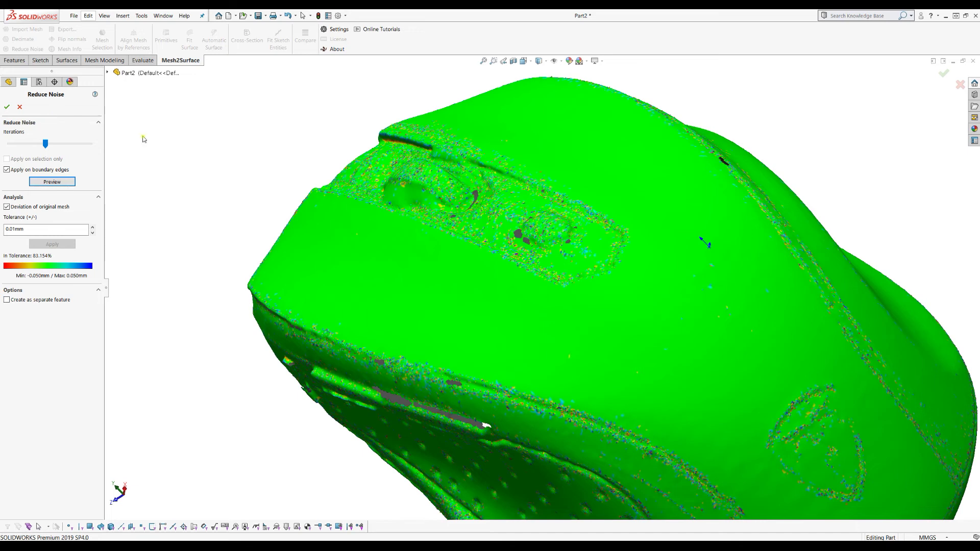
click(19, 107)
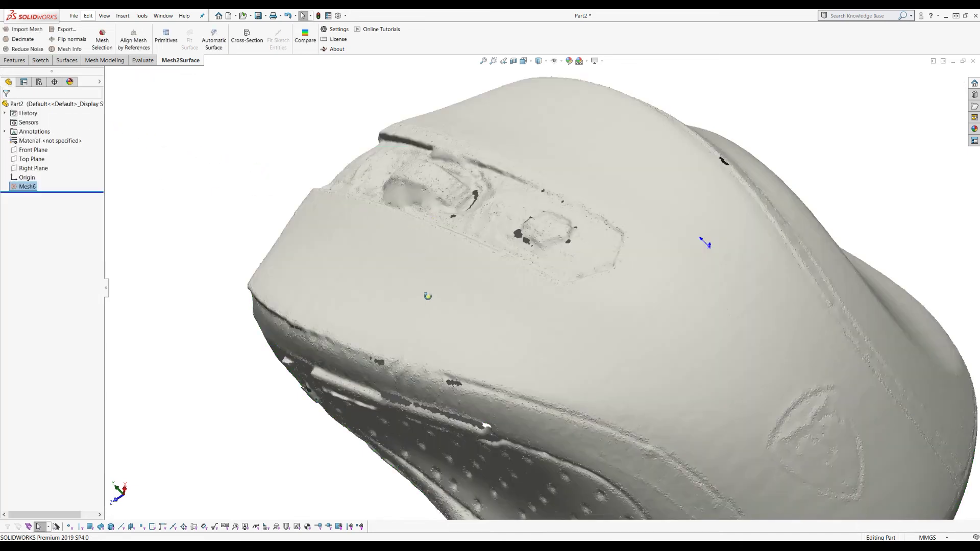
Step: Lasso-select the mesh band around the scroll wheel and top buttons with a polygon outline
middle_drag(705, 244, 629, 221)
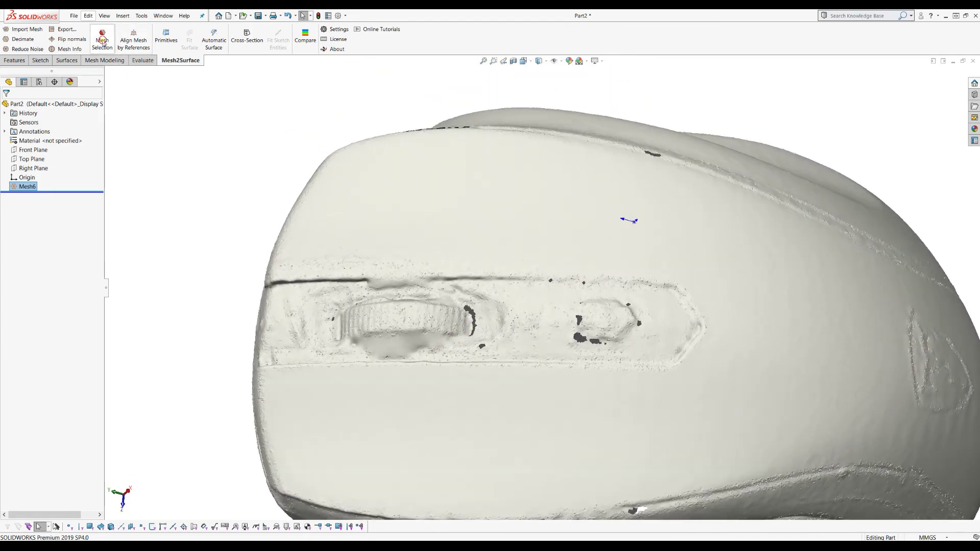
click(102, 40)
click(43, 136)
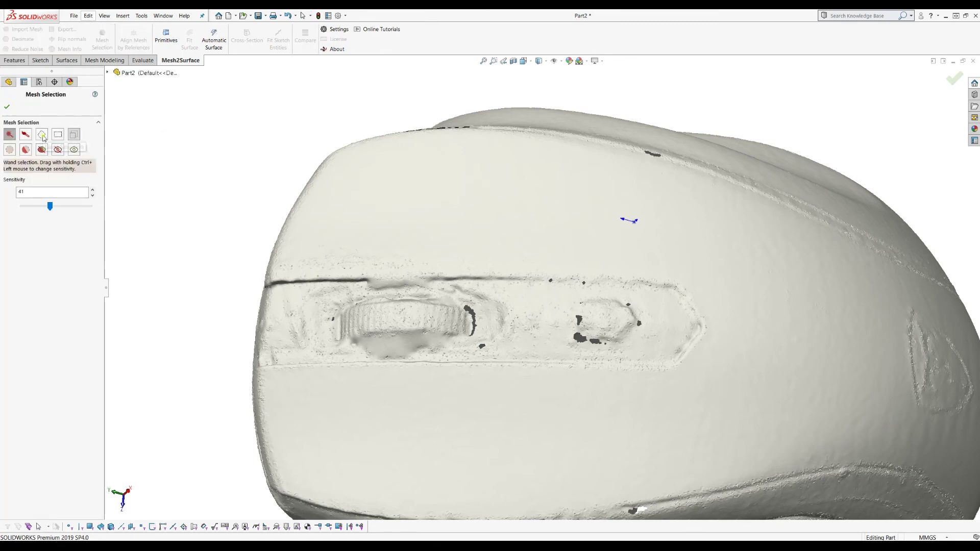
click(256, 271)
click(503, 257)
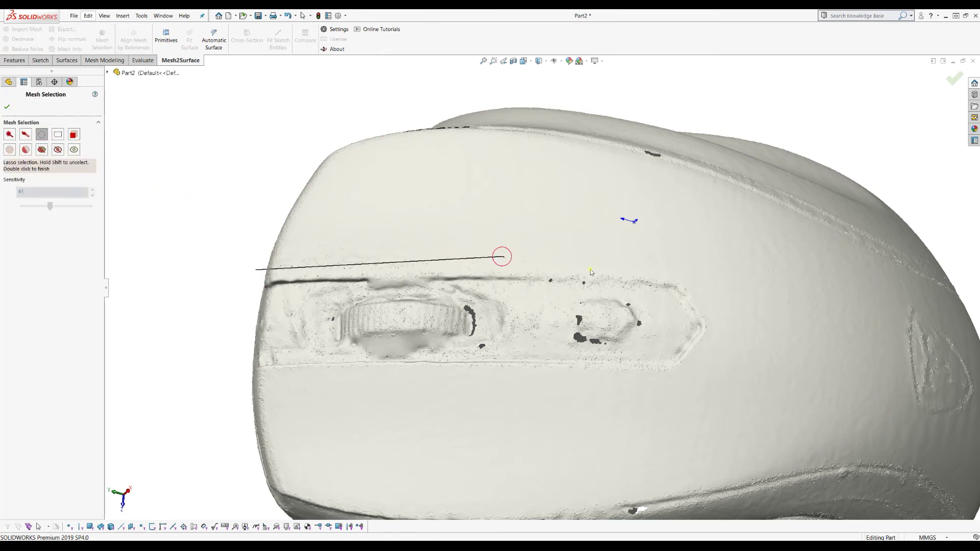
click(750, 285)
click(744, 365)
click(668, 419)
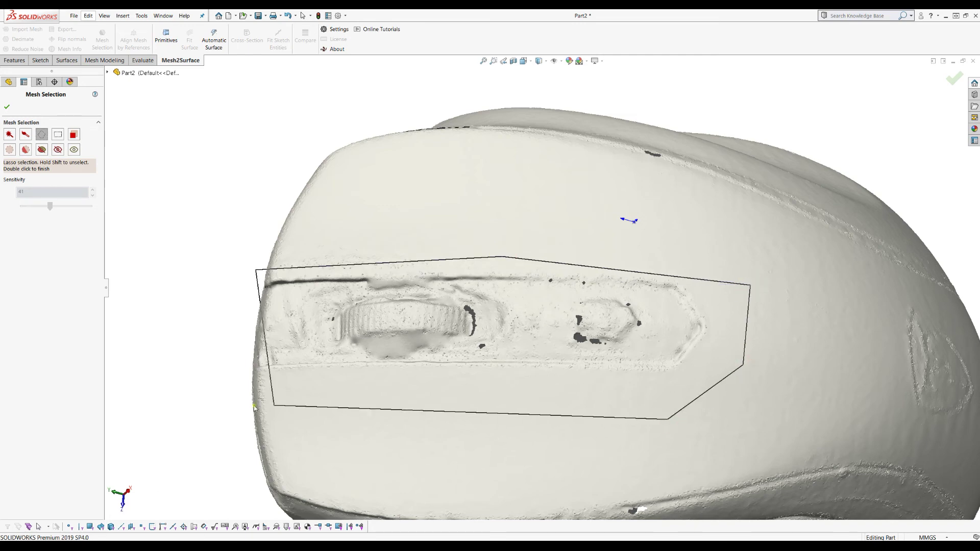
double_click(193, 402)
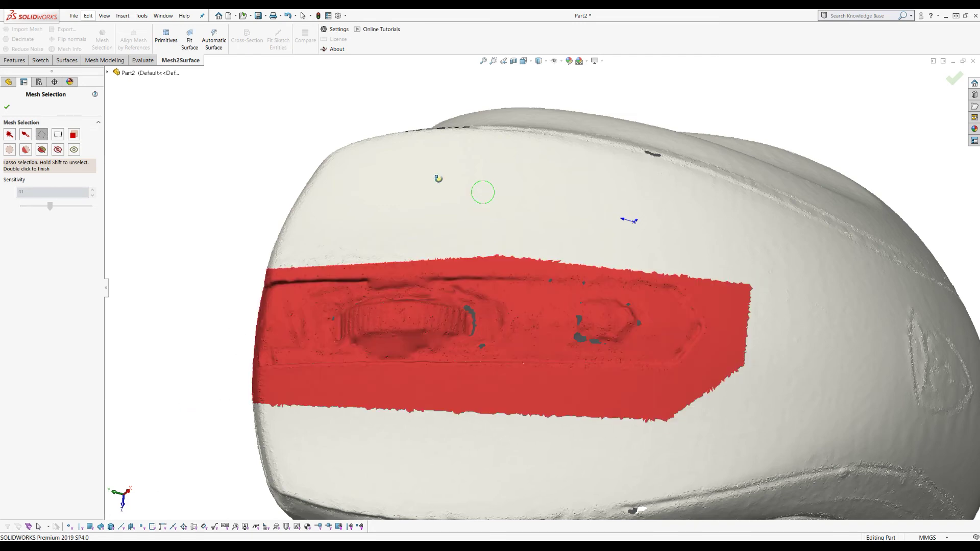
middle_drag(438, 179, 441, 173)
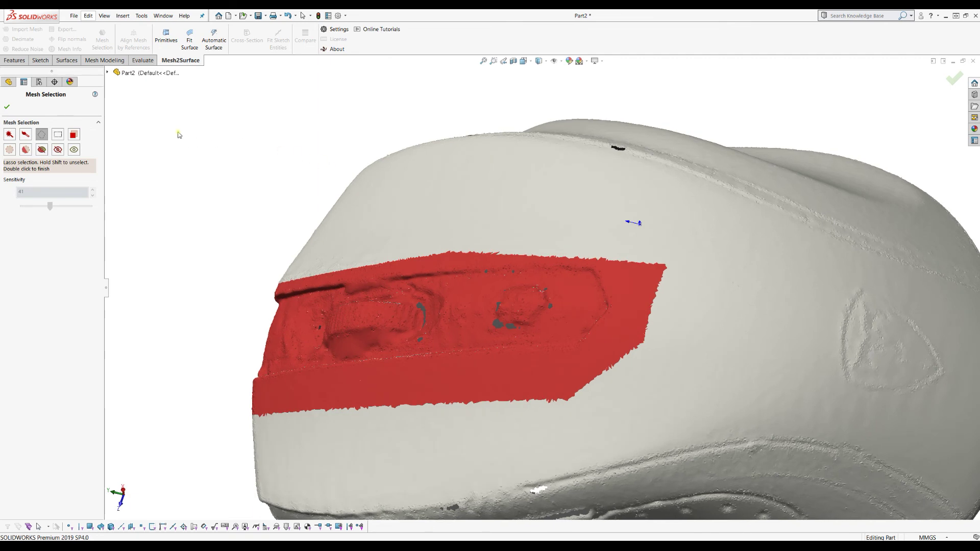
click(6, 107)
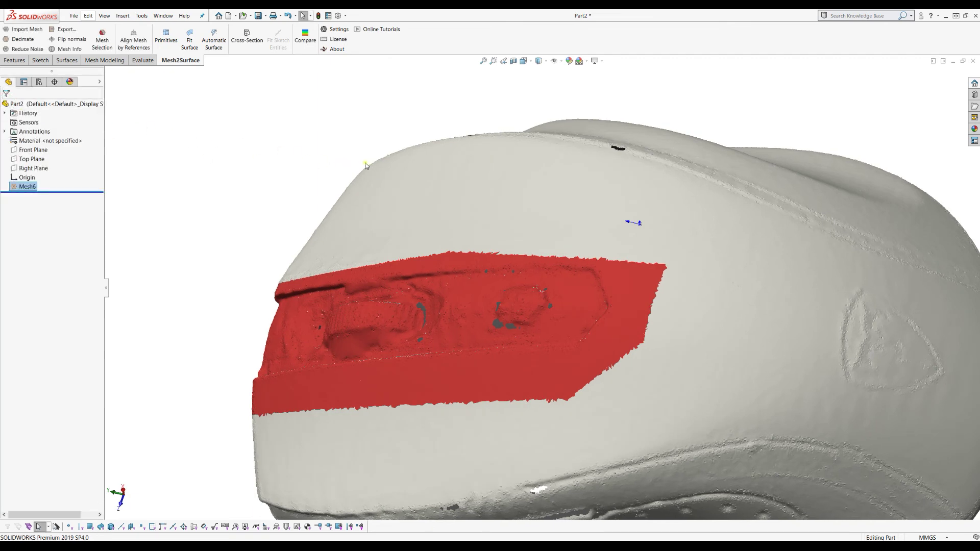
Step: Restrict Reduce Noise to the selection, set Iterations to about half, and preview the band
click(28, 48)
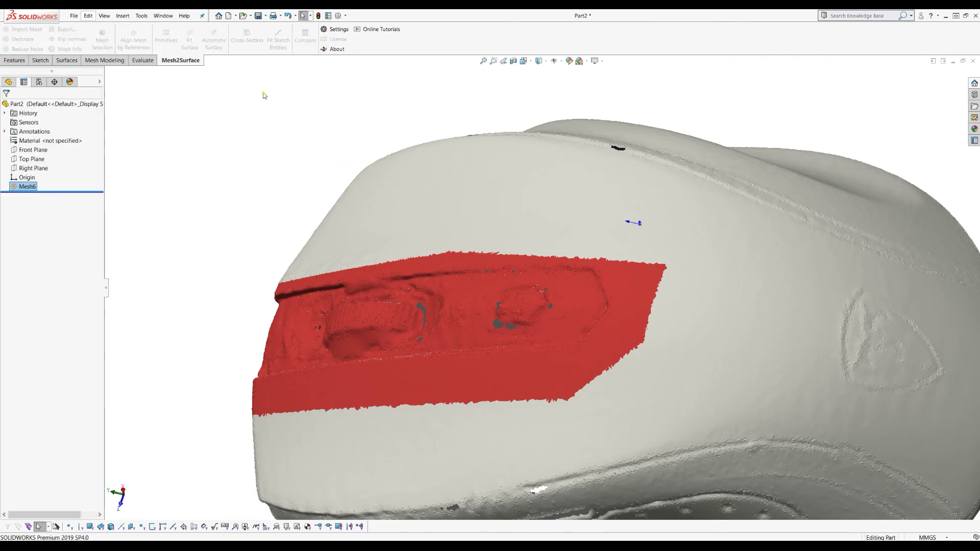
scroll(570, 383, down, 2)
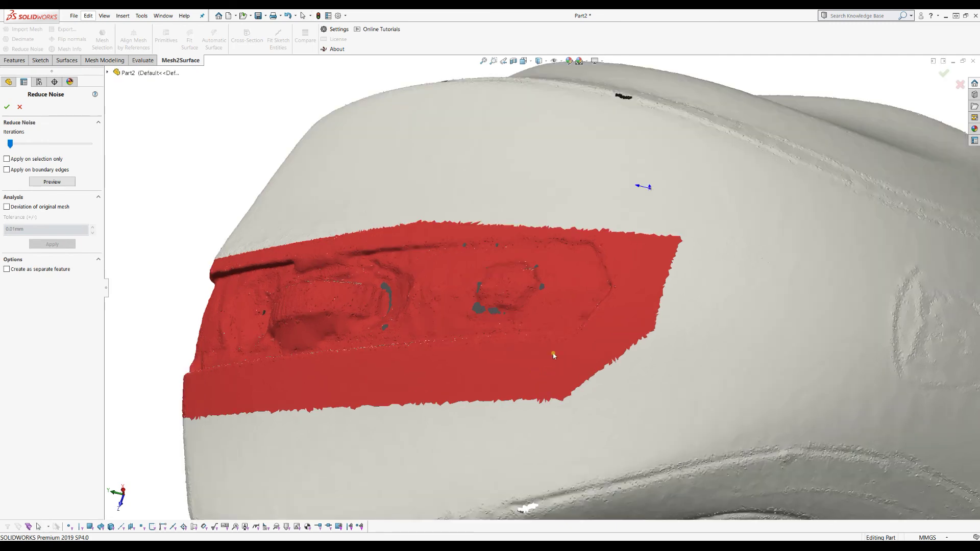
click(7, 160)
drag(10, 144, 53, 145)
click(67, 182)
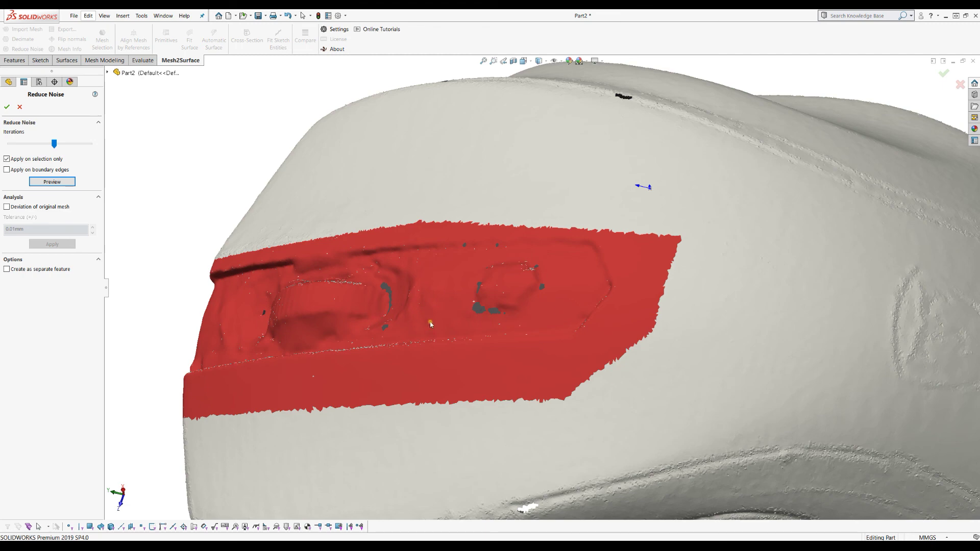
middle_drag(564, 294, 543, 281)
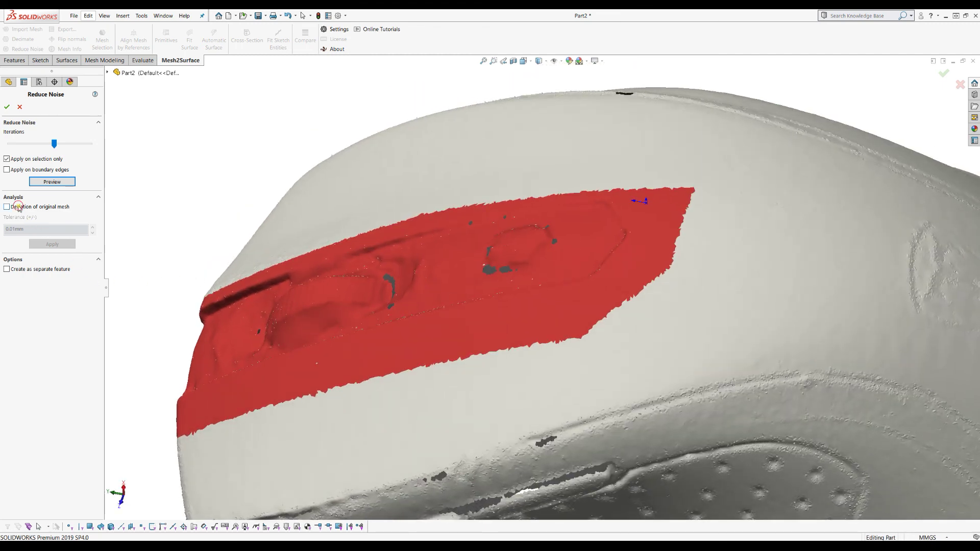